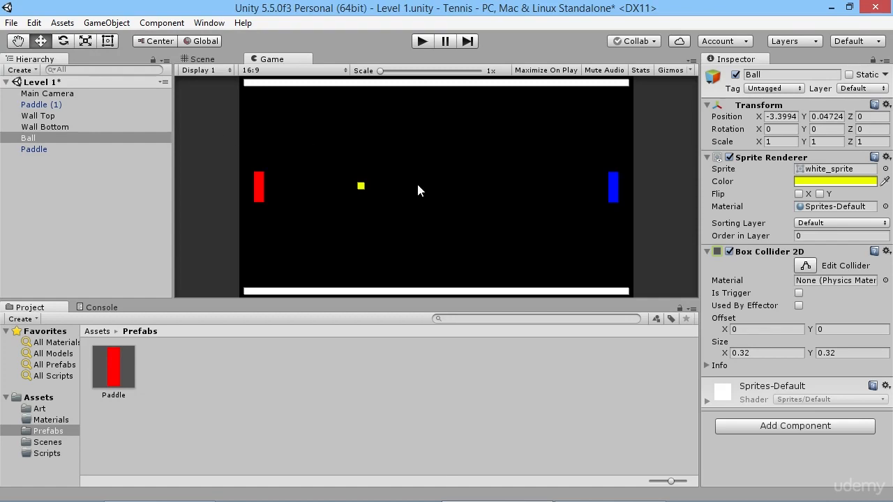
Add a Rigidbody 2D component to the Ball in the scene and test-play the game.
{"action": "left_click", "coordinate": [211, 59]}
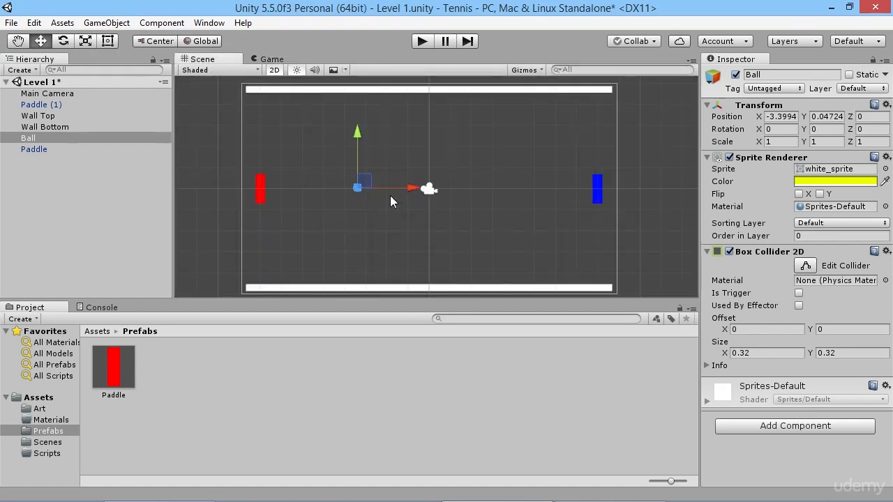
{"action": "scroll", "coordinate": [328, 200], "scroll_direction": "up", "scroll_amount": 3}
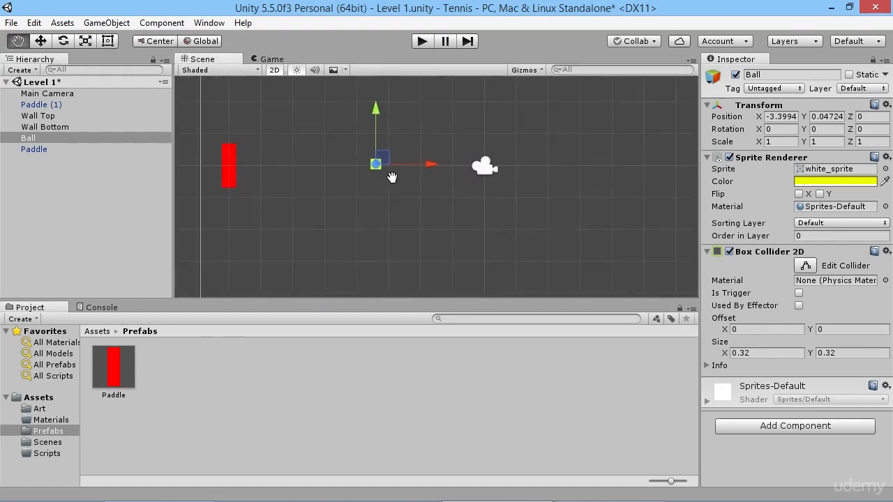
{"action": "scroll", "coordinate": [375, 175], "scroll_direction": "up", "scroll_amount": 2}
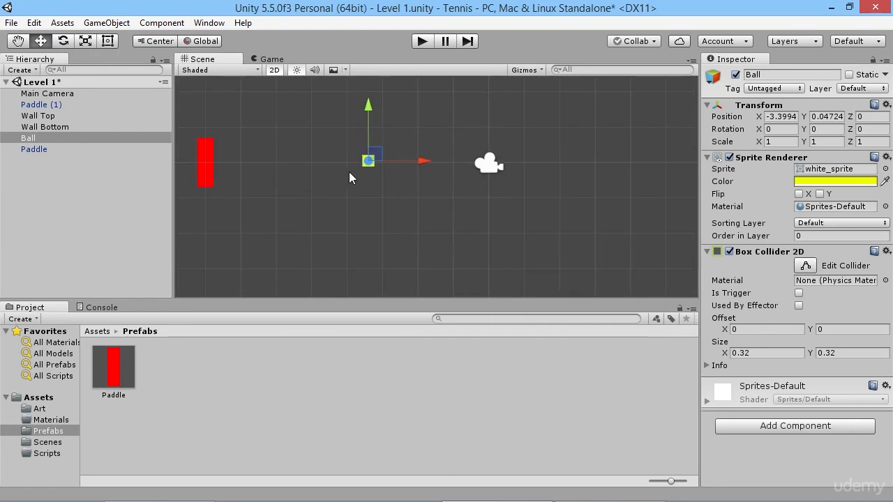
{"action": "left_click", "coordinate": [776, 428]}
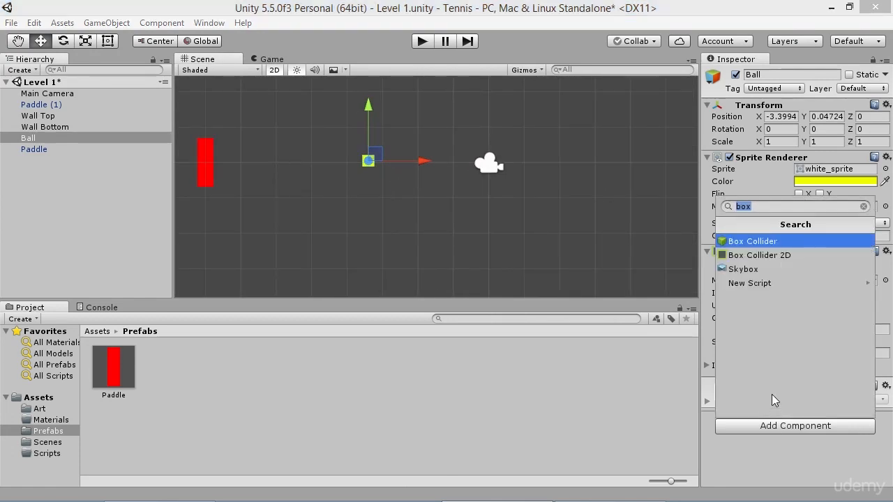
{"action": "type", "text": "rigid"}
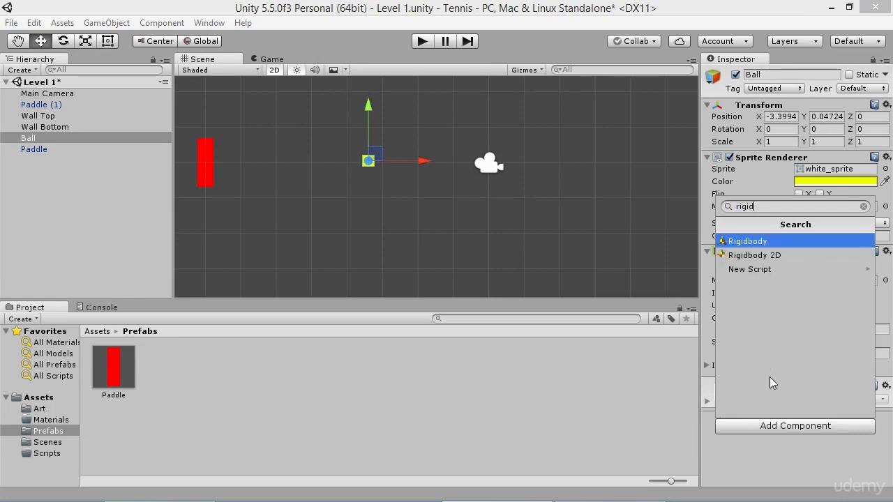
{"action": "left_click", "coordinate": [767, 262]}
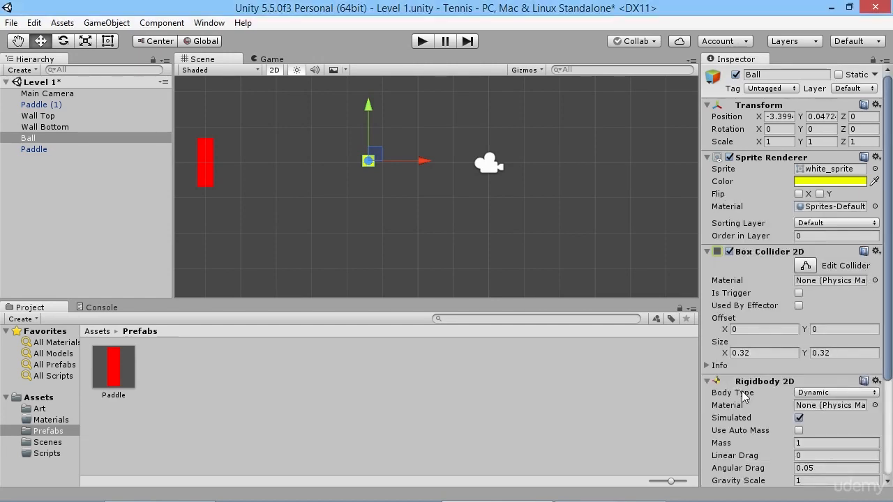
{"action": "scroll", "coordinate": [761, 389], "scroll_direction": "down", "scroll_amount": 3}
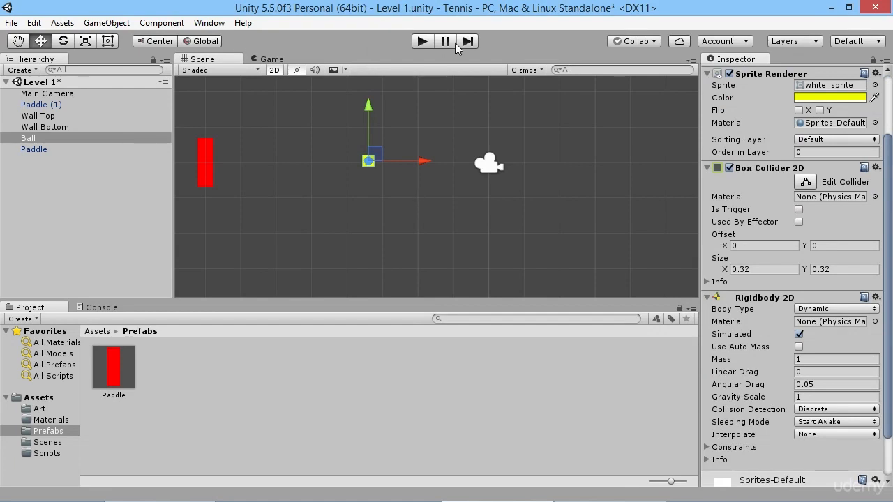
{"action": "left_click", "coordinate": [423, 41]}
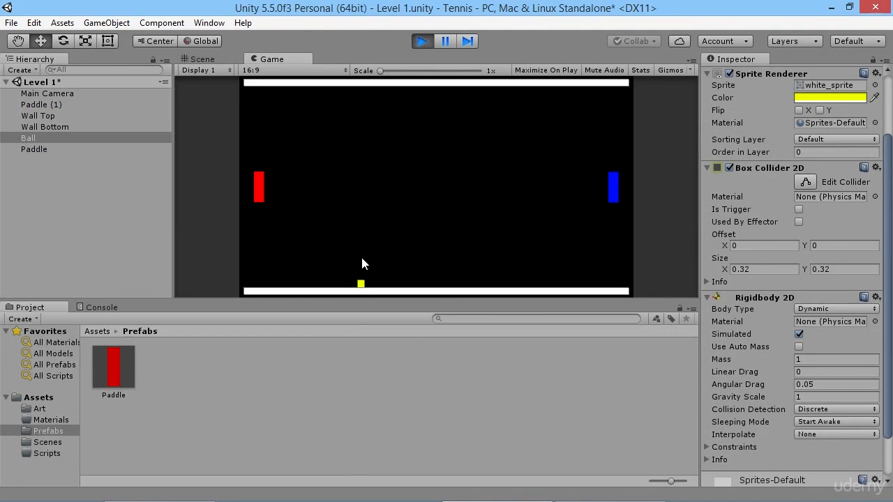
{"action": "left_click", "coordinate": [422, 42]}
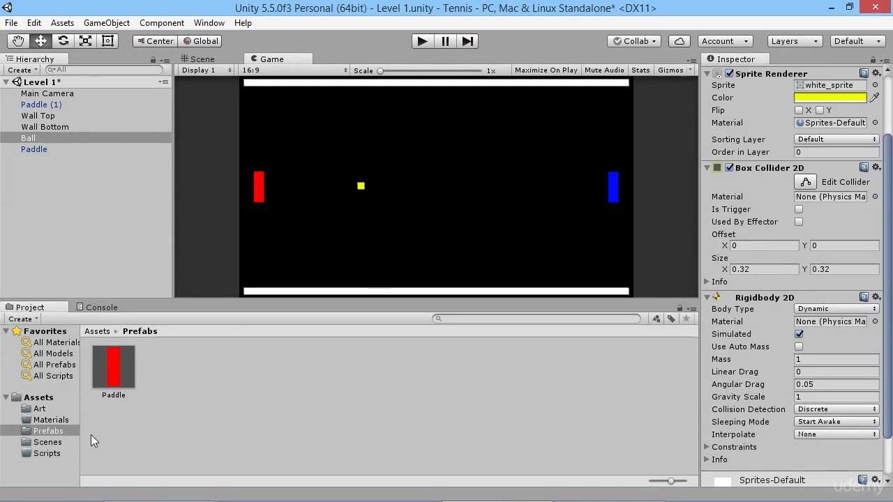
Create a Physics Material 2D named Bouncy in the Materials folder.
{"action": "left_click", "coordinate": [41, 419]}
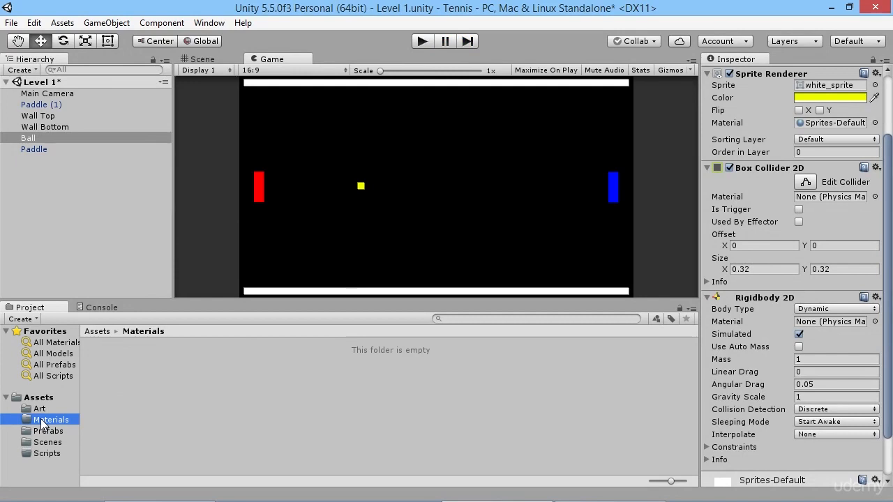
{"action": "right_click", "coordinate": [110, 363]}
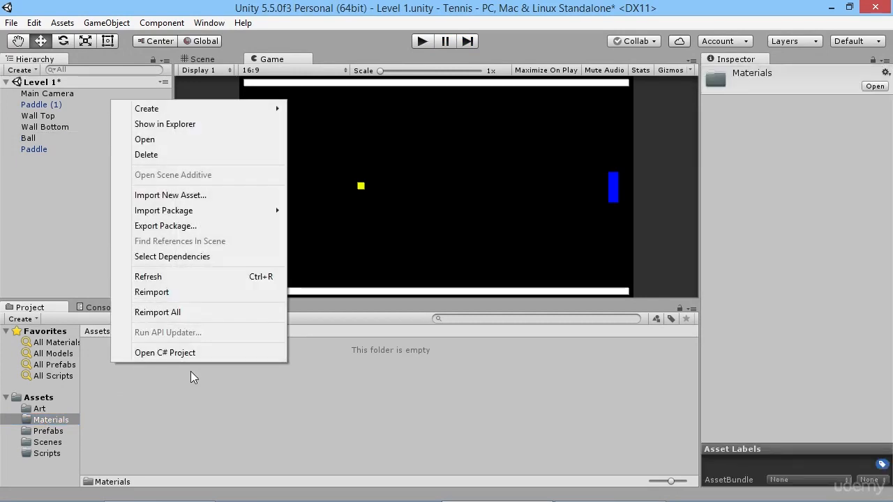
{"action": "mouse_move", "coordinate": [206, 112]}
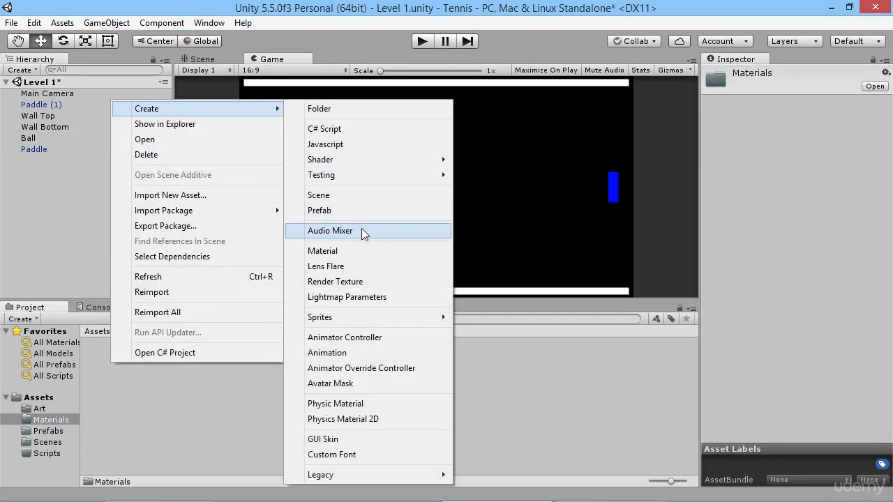
{"action": "left_click", "coordinate": [368, 422]}
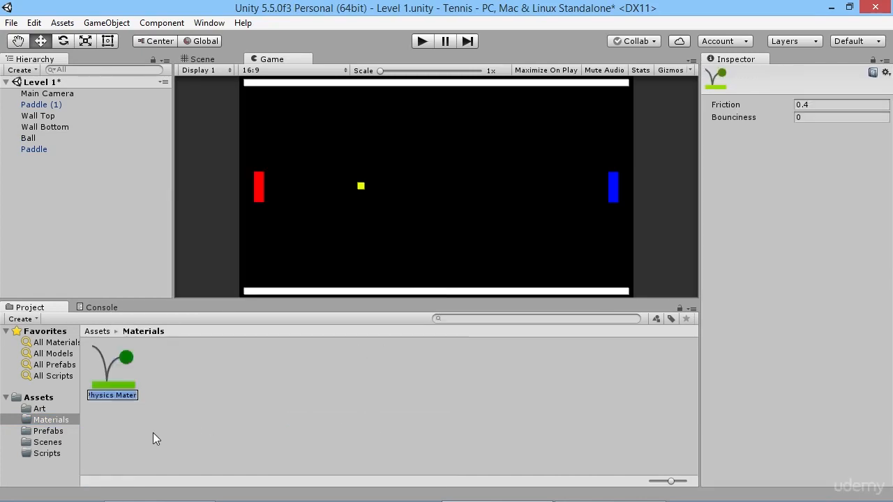
{"action": "type", "text": "Bouncy"}
{"action": "key", "text": "Return"}
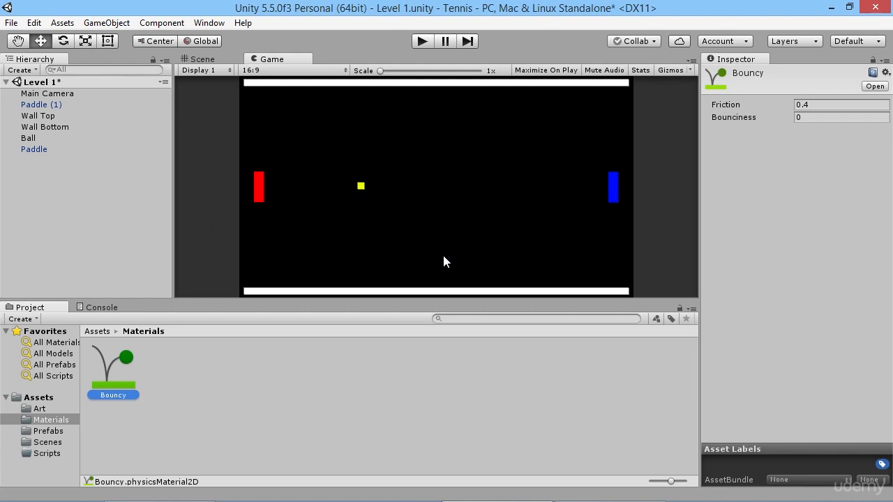
Set the Bouncy material's friction to 0 and its bounciness to 1.
{"action": "left_click", "coordinate": [826, 106]}
{"action": "type", "text": "0"}
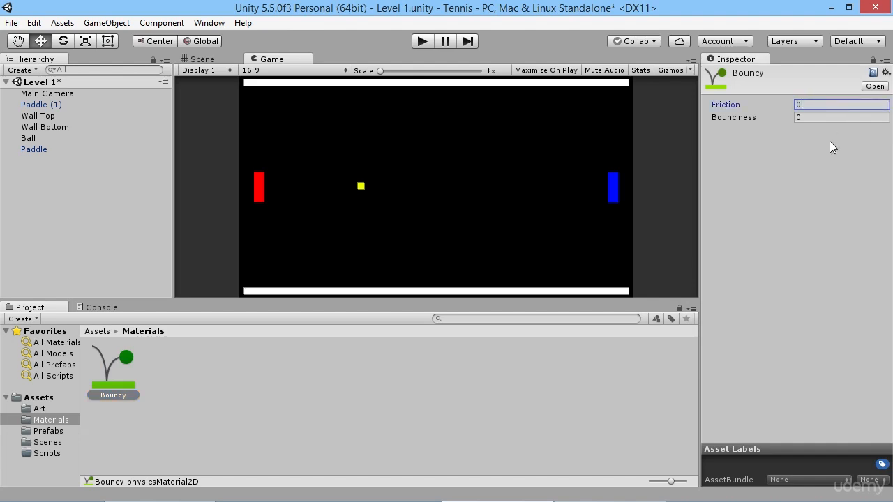
{"action": "left_click", "coordinate": [822, 117]}
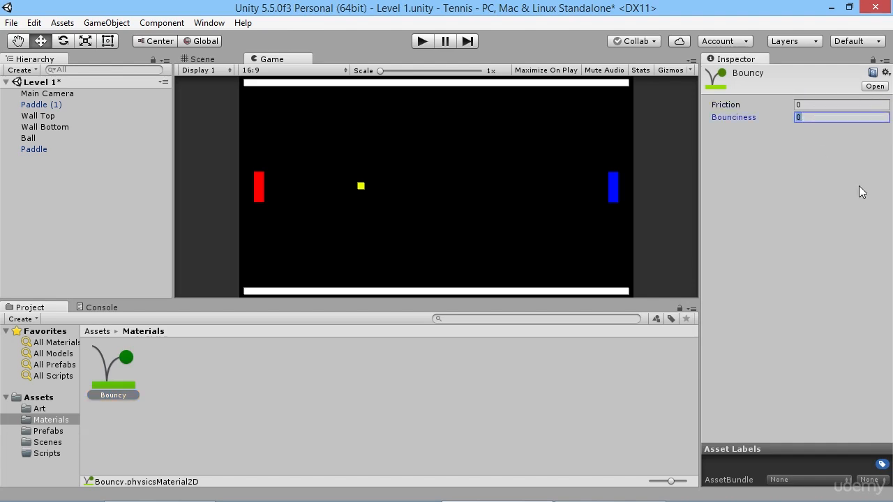
{"action": "type", "text": "1"}
{"action": "left_click", "coordinate": [200, 61]}
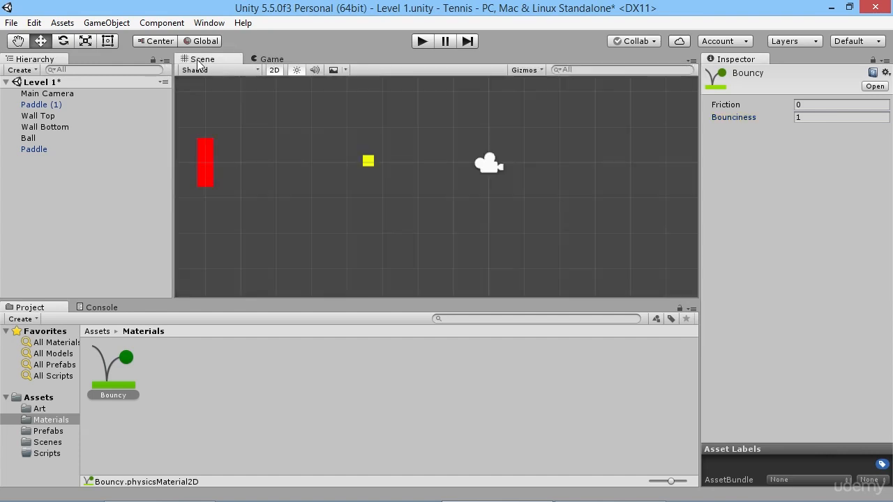
{"action": "left_click", "coordinate": [268, 61]}
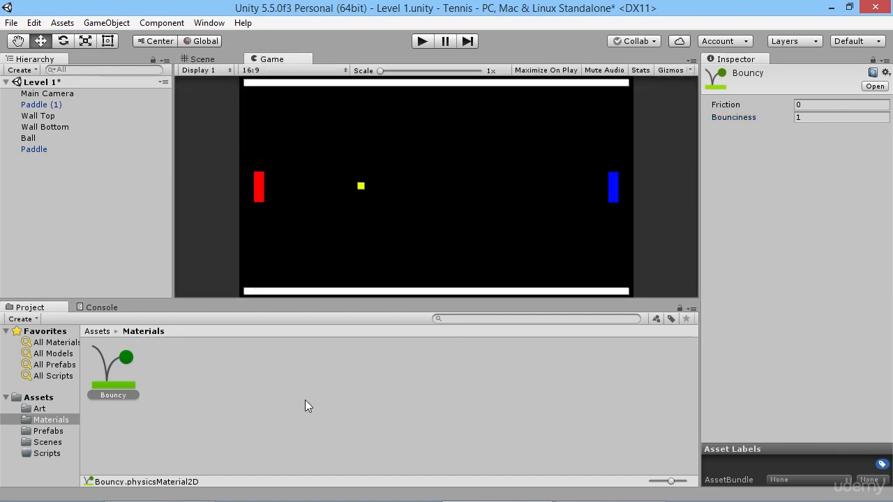
Assign the Bouncy material to the Ball's Box Collider 2D and test-play the game.
{"action": "left_click", "coordinate": [47, 138]}
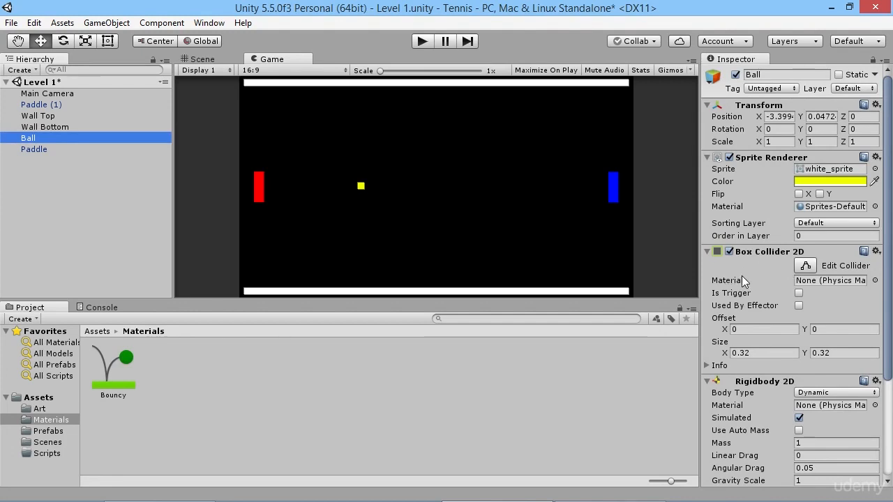
{"action": "left_click_drag", "start_coordinate": [115, 372], "coordinate": [837, 281]}
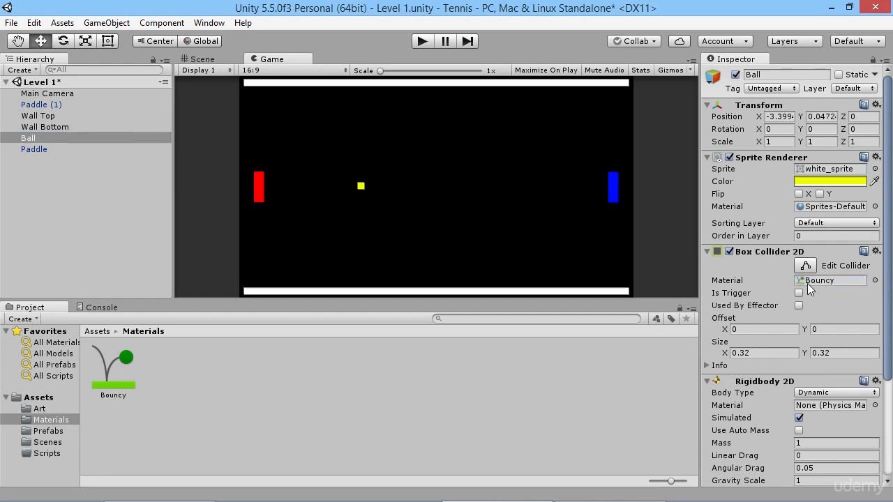
{"action": "left_click", "coordinate": [422, 40]}
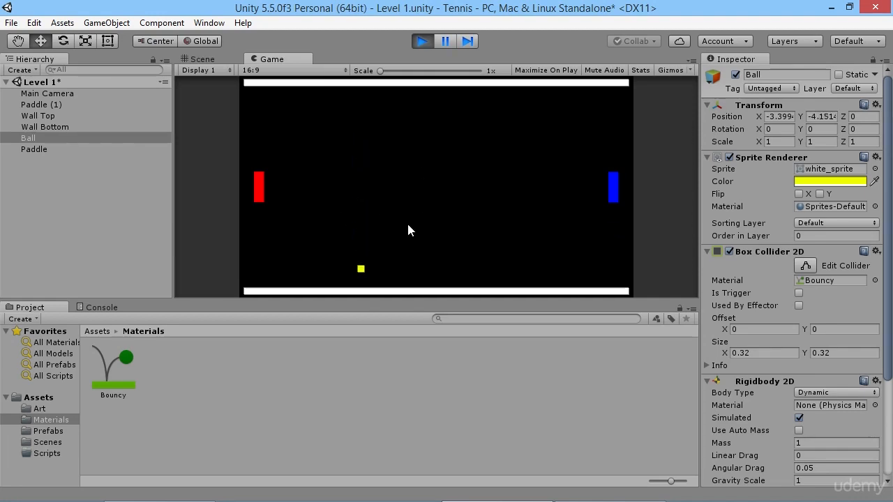
{"action": "left_click", "coordinate": [421, 41]}
Test-play the game with the Bouncy material's bounciness at 0.97, and reset the bounciness to 1.
{"action": "left_click", "coordinate": [114, 377]}
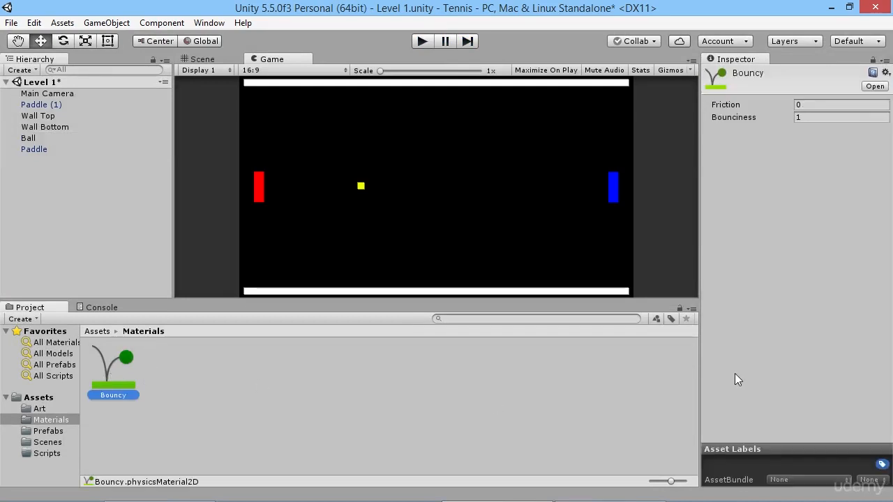
{"action": "left_click", "coordinate": [834, 117]}
{"action": "type", "text": "0.97"}
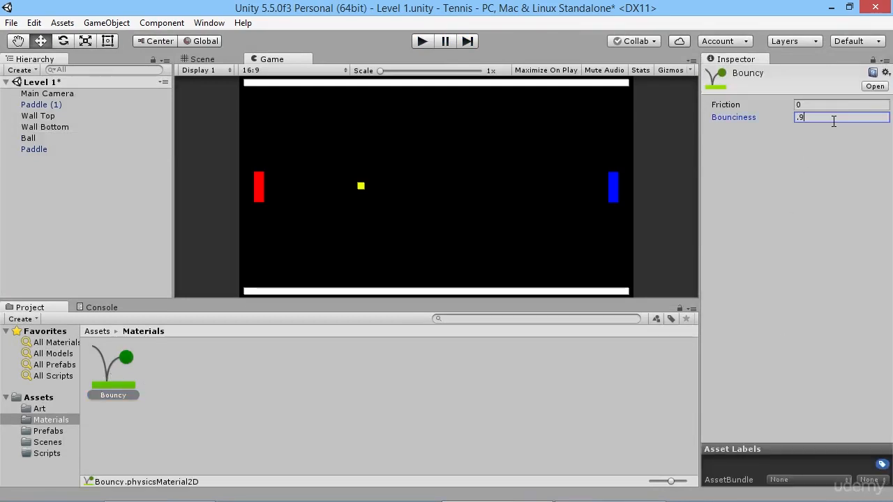
{"action": "left_click", "coordinate": [422, 41]}
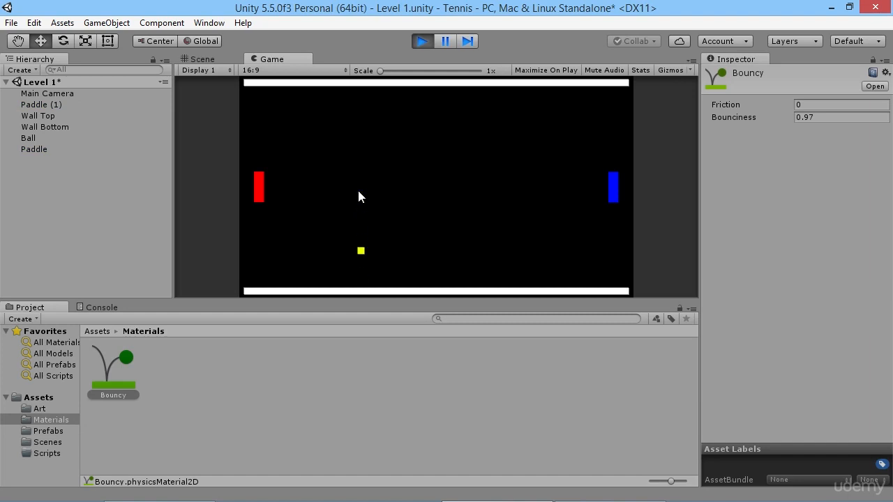
{"action": "left_click", "coordinate": [417, 44]}
{"action": "left_click", "coordinate": [836, 117]}
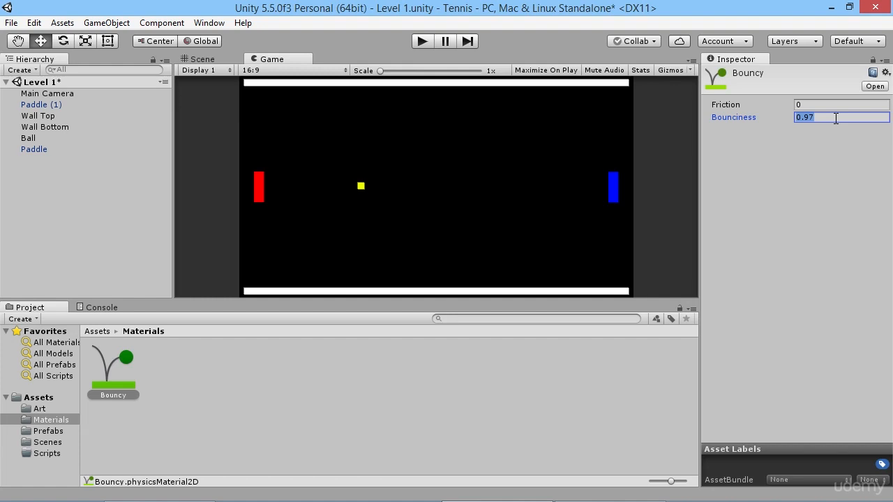
{"action": "type", "text": "1"}
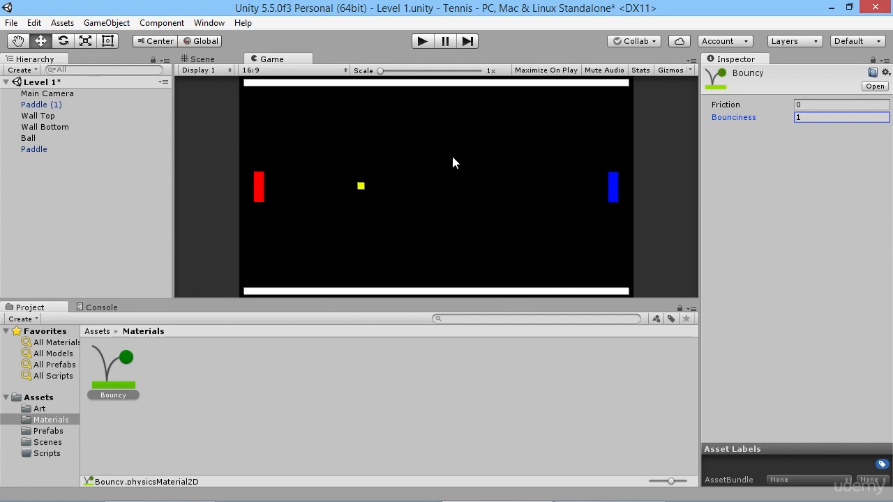
Set the gravity scale of the Ball's Rigidbody 2D to 0 and start the game in play mode.
{"action": "left_click", "coordinate": [29, 139]}
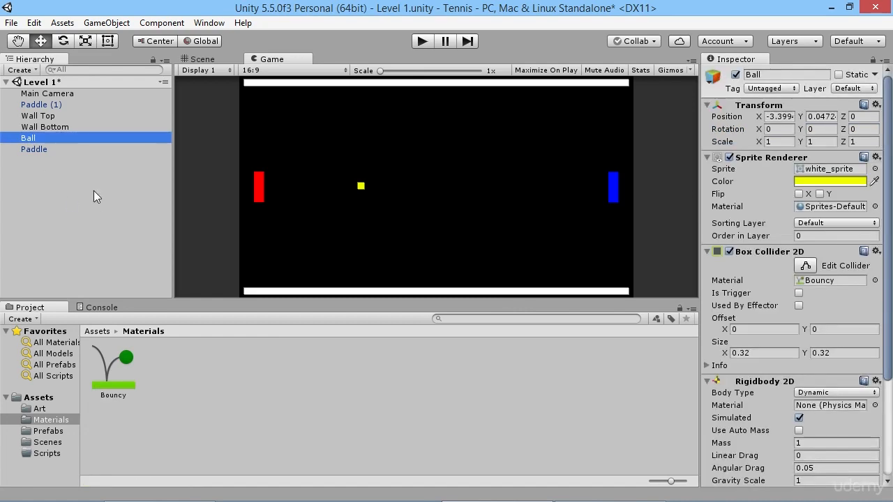
{"action": "scroll", "coordinate": [802, 352], "scroll_direction": "down", "scroll_amount": 3}
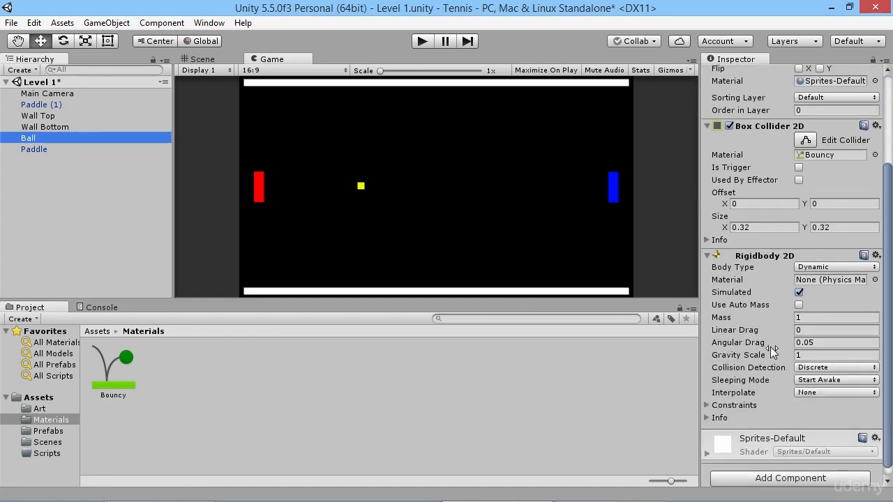
{"action": "left_click", "coordinate": [803, 355]}
{"action": "type", "text": "0"}
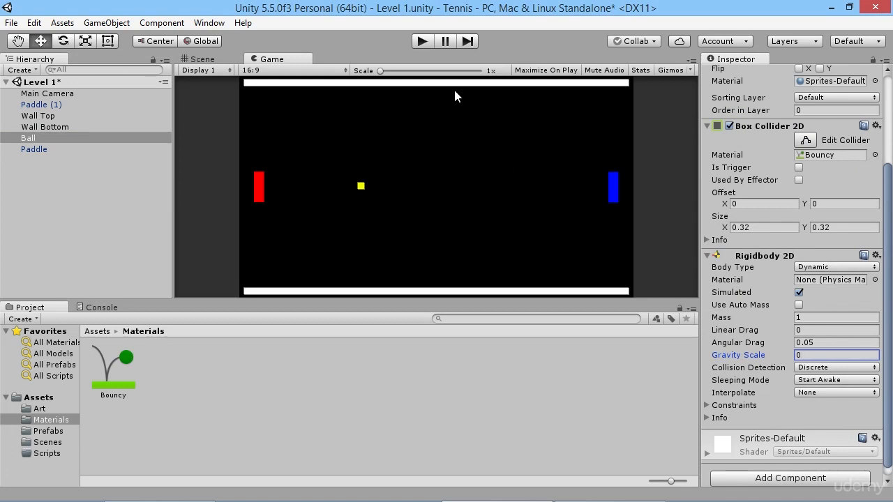
{"action": "left_click", "coordinate": [422, 41]}
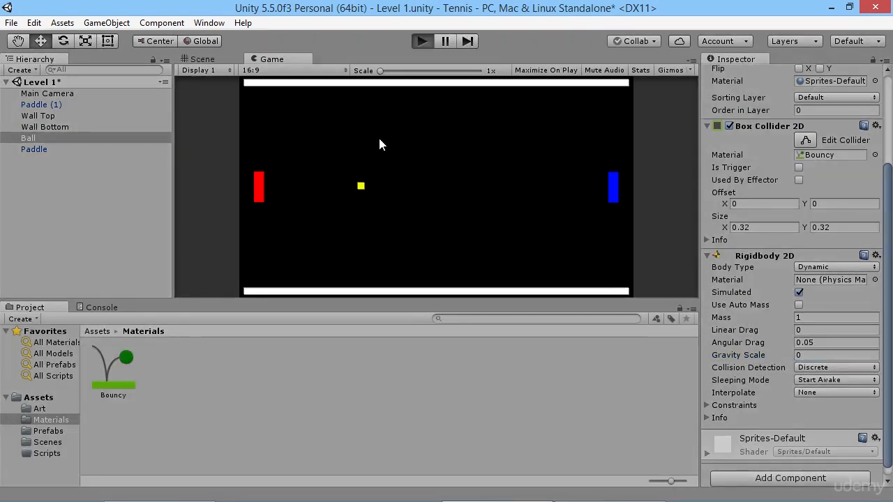